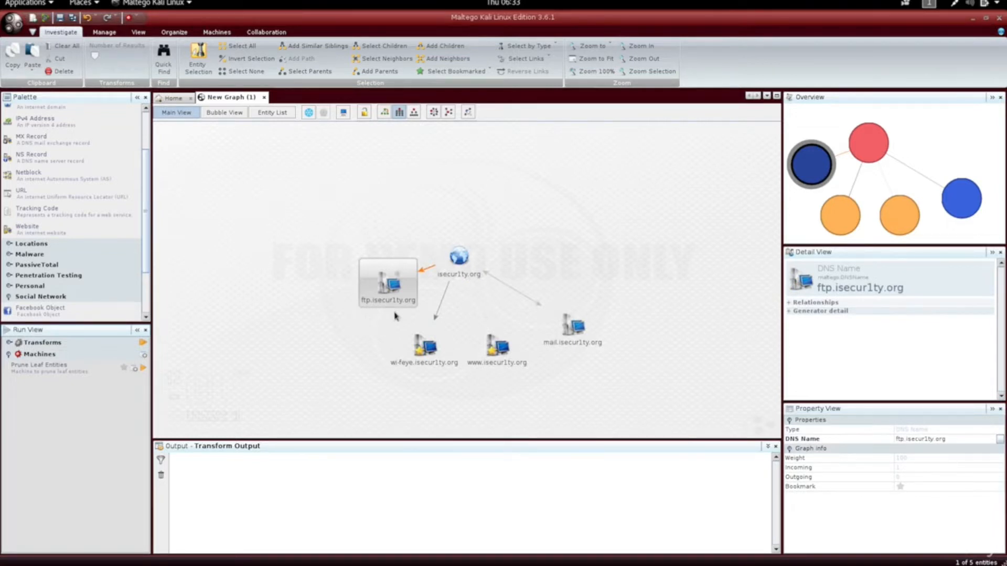
click(428, 360)
click(473, 366)
click(566, 343)
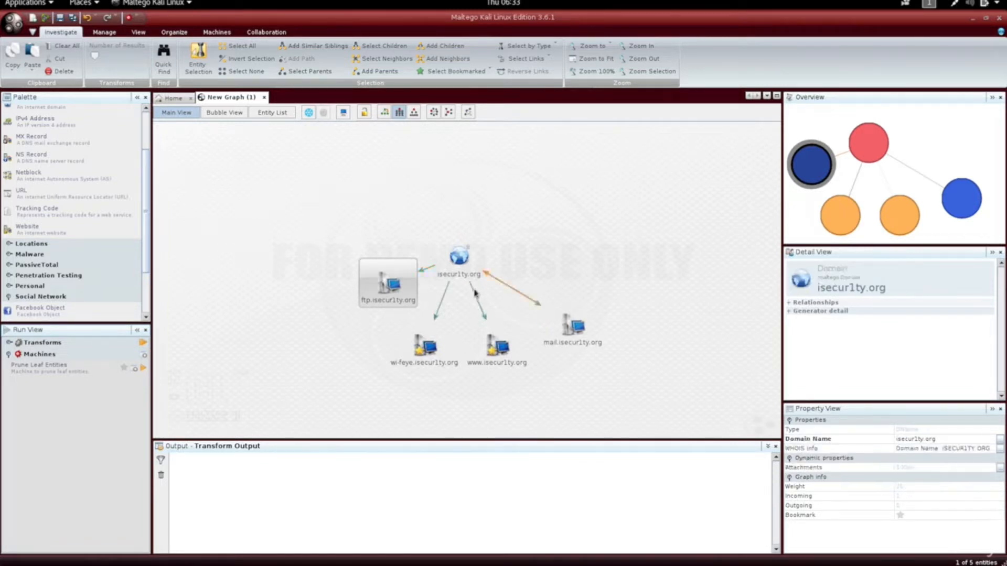
click(503, 364)
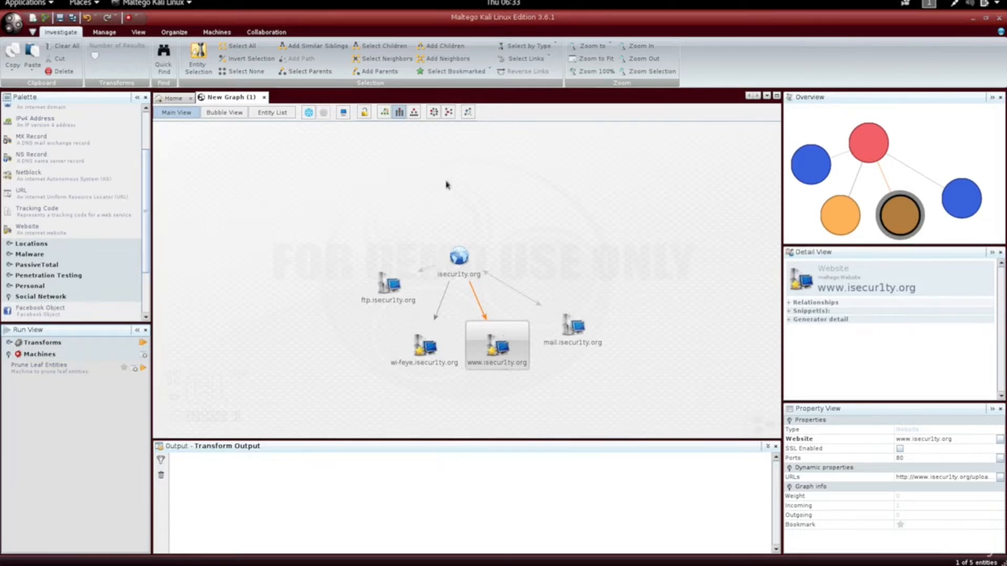
click(414, 113)
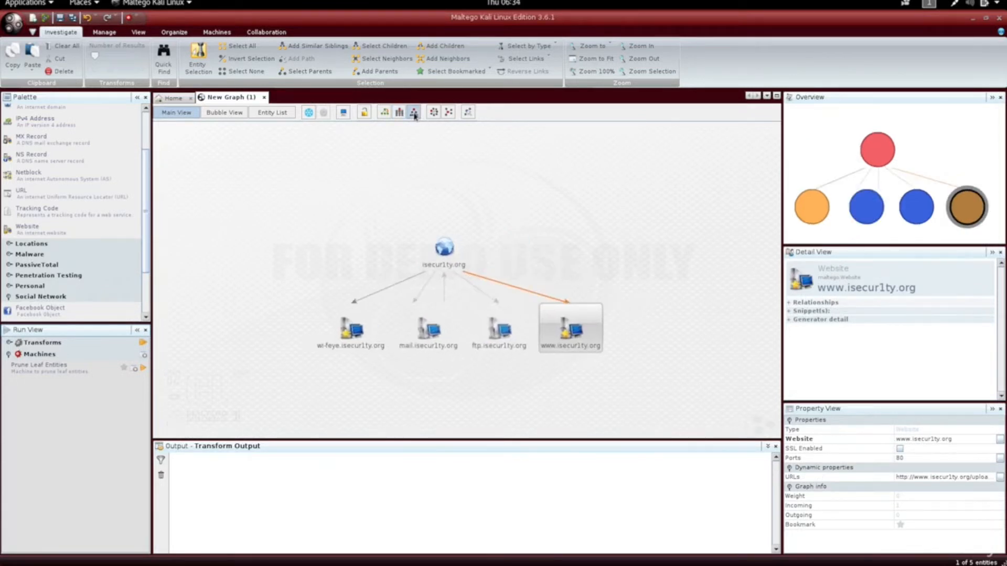
click(433, 112)
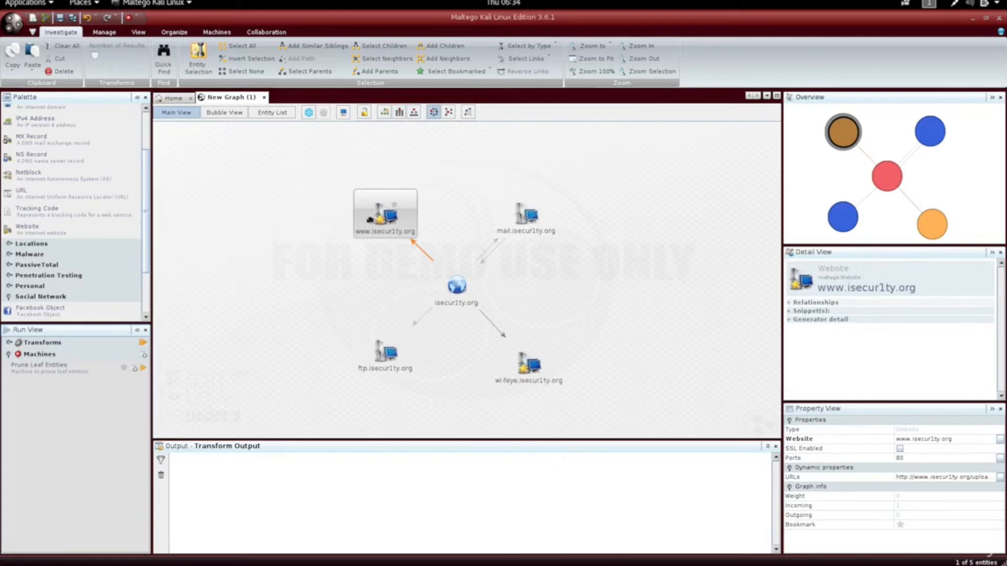
drag(371, 219, 293, 381)
click(377, 362)
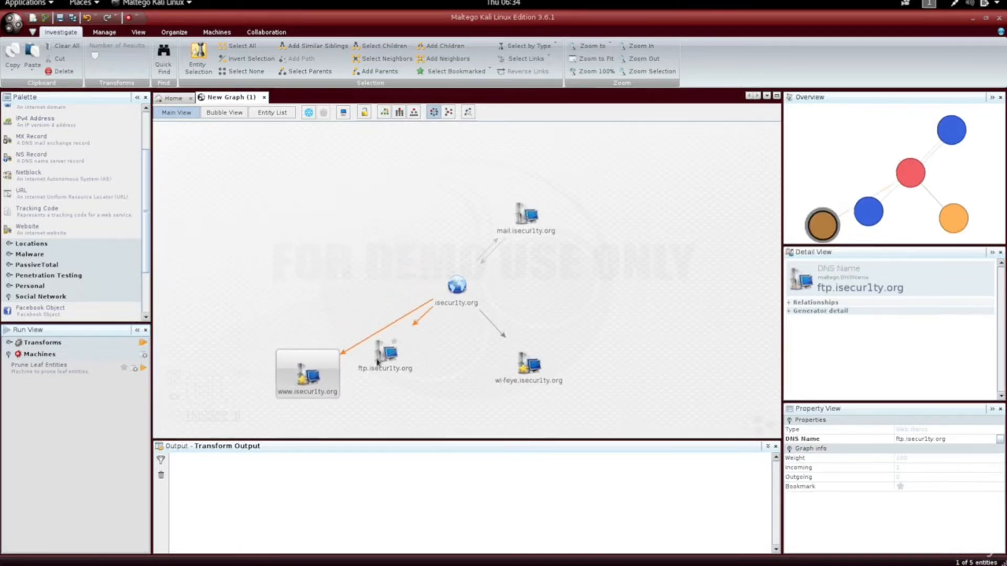
click(380, 361)
drag(381, 360, 347, 224)
click(284, 385)
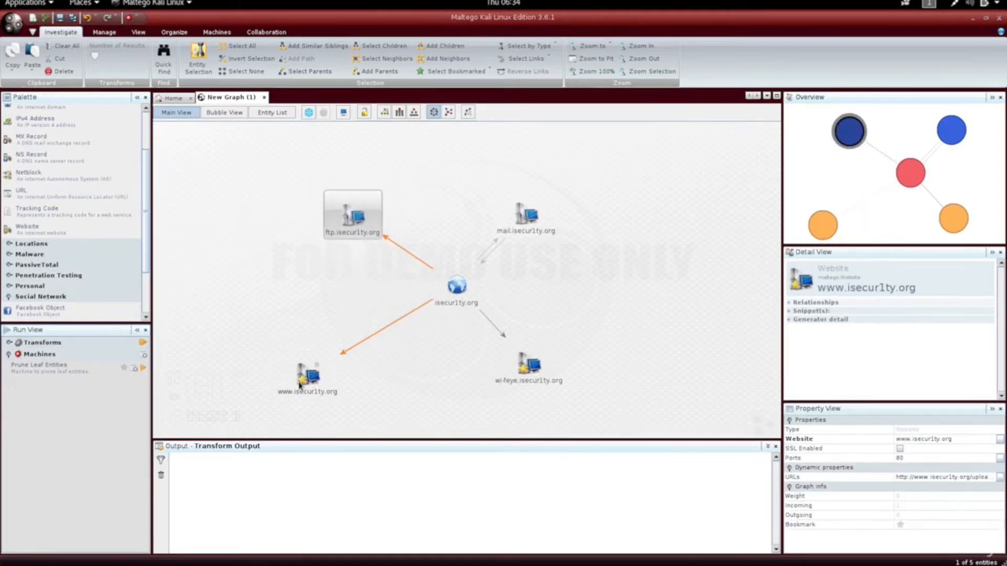
right_click(304, 381)
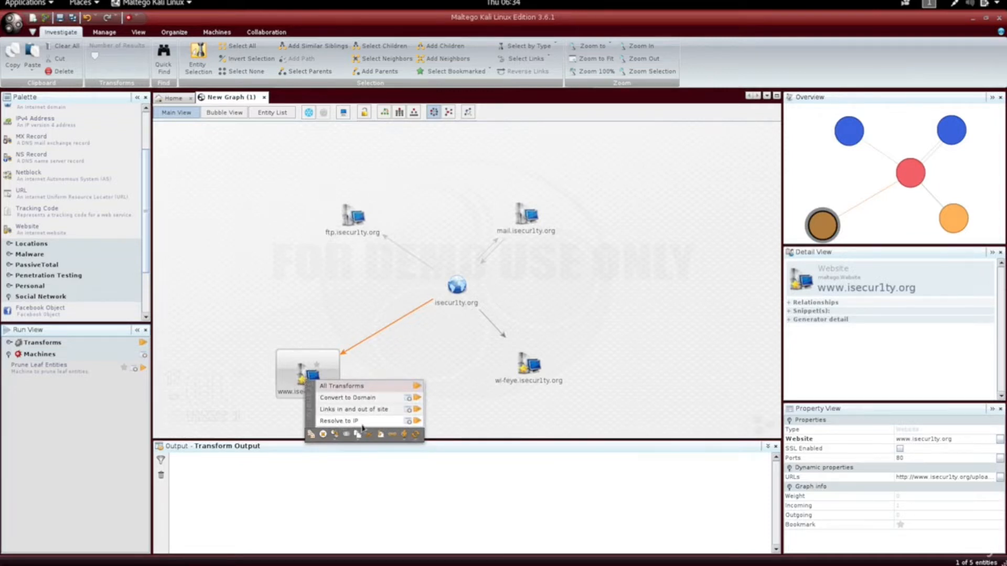
click(416, 421)
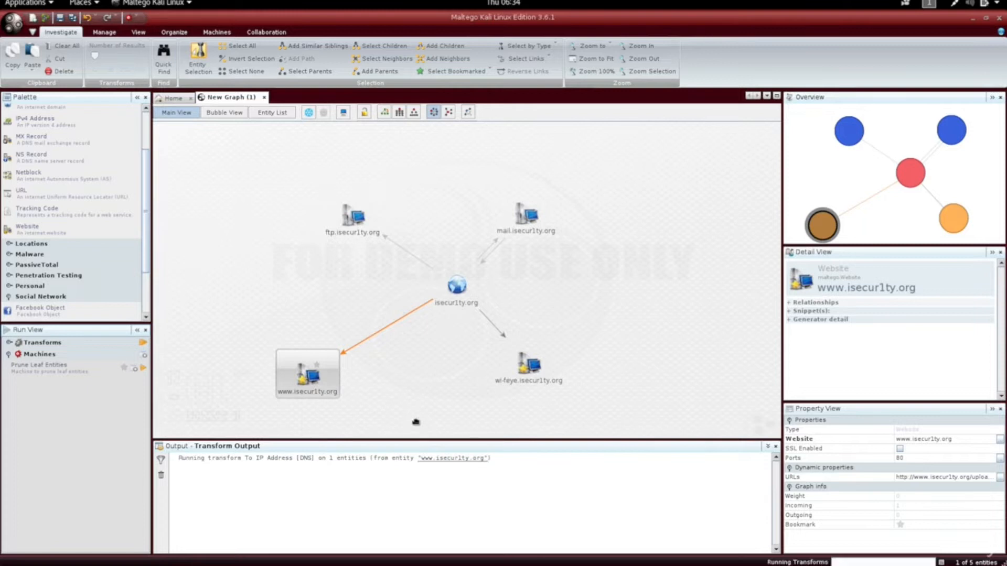
click(212, 318)
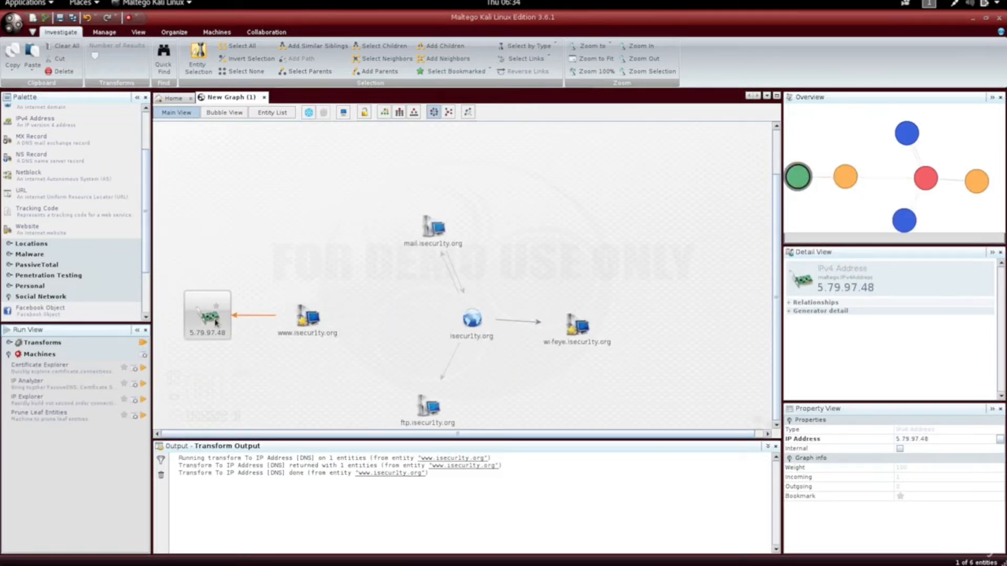
click(302, 335)
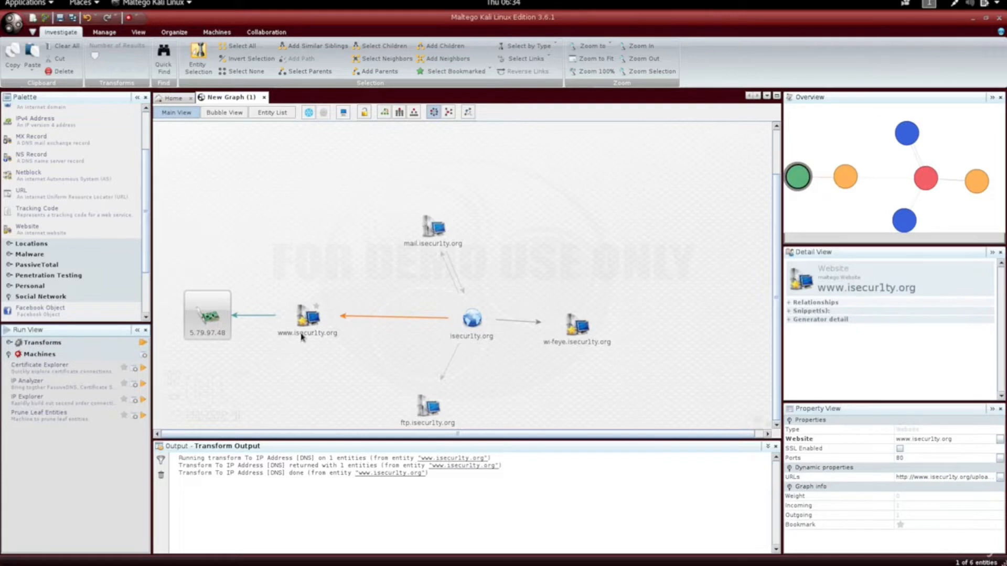
click(220, 325)
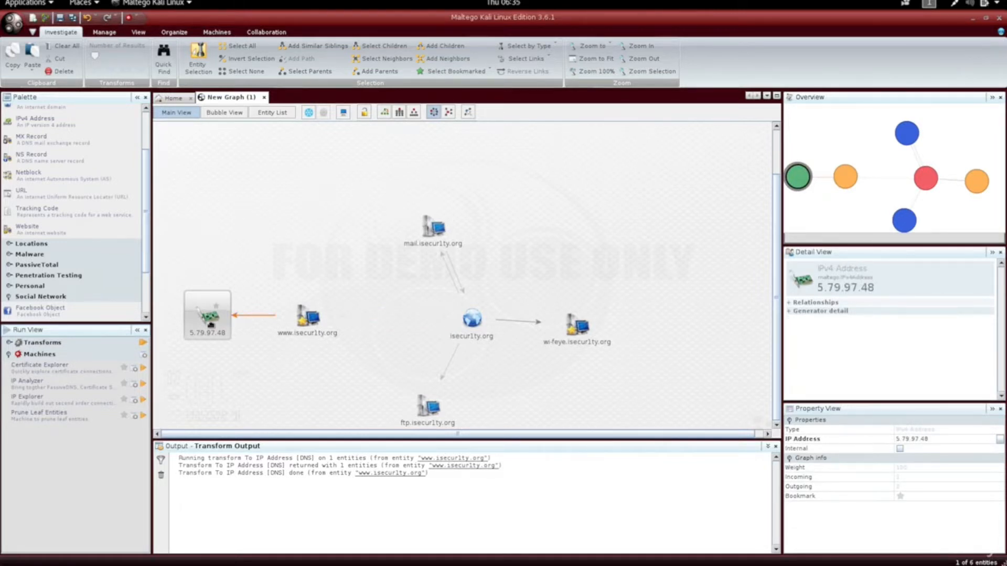
right_click(212, 327)
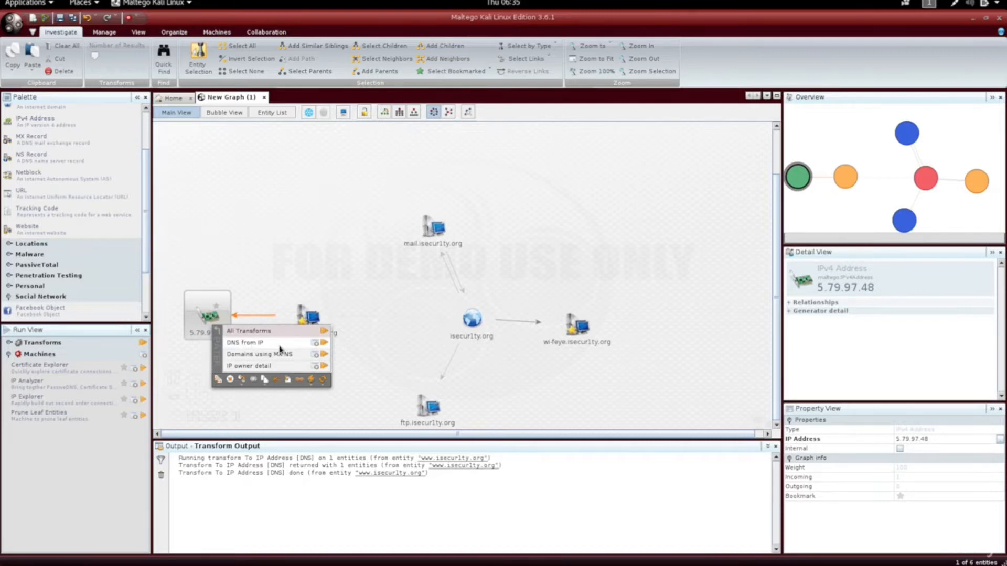
click(325, 344)
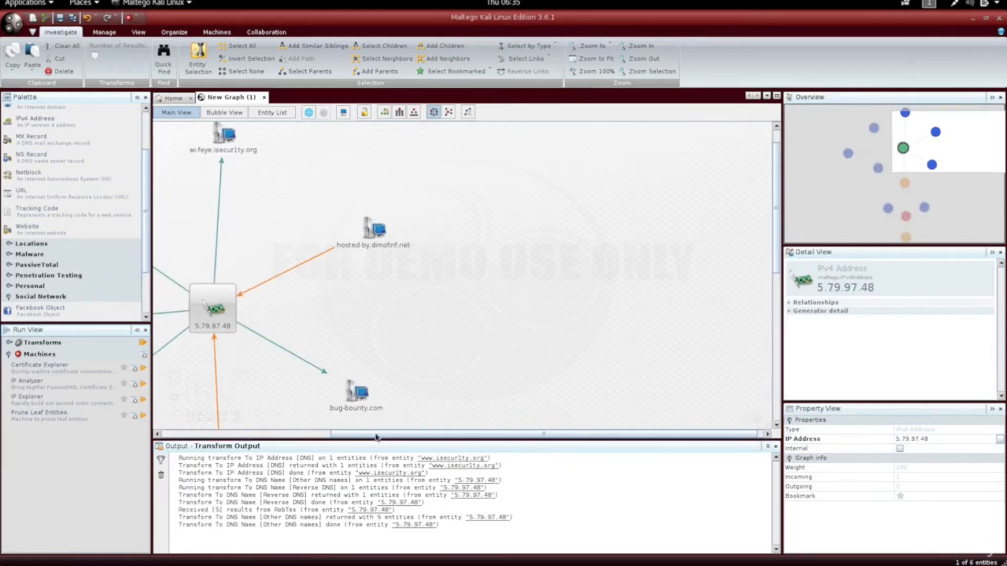
Step: Enlarge the graph area and examine the host names connected to the IP address 5.79.97.48
drag(377, 435, 238, 424)
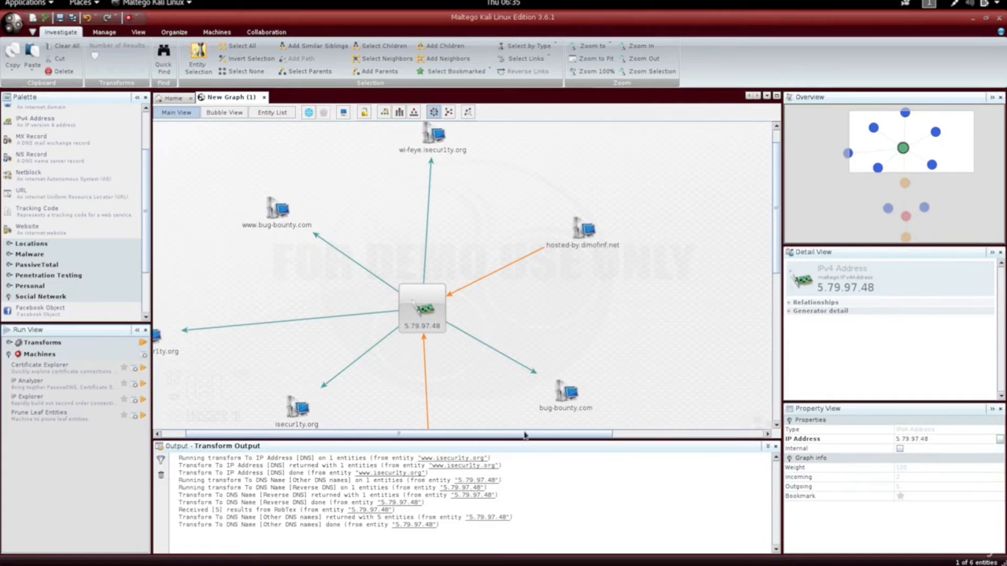
drag(525, 435, 474, 520)
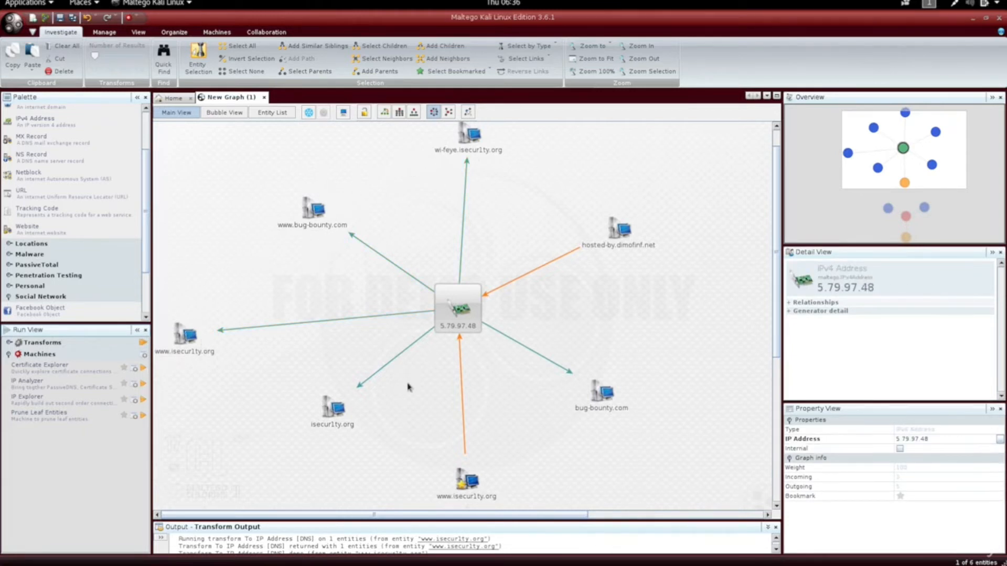
click(609, 246)
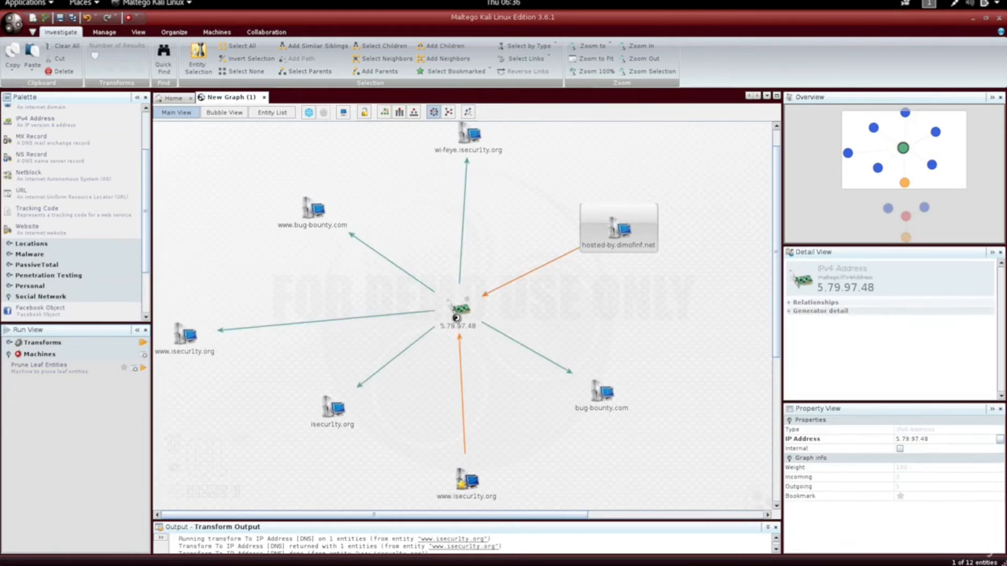
click(454, 313)
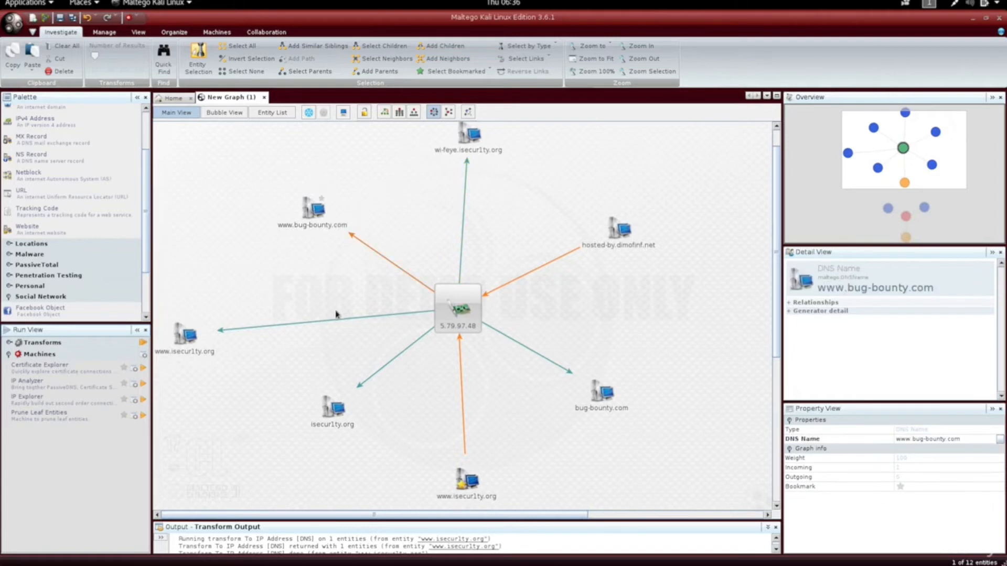
Step: Copy the dimofinf.net part of the DNS name from the hosted-by.dimofinf.net entity
click(625, 243)
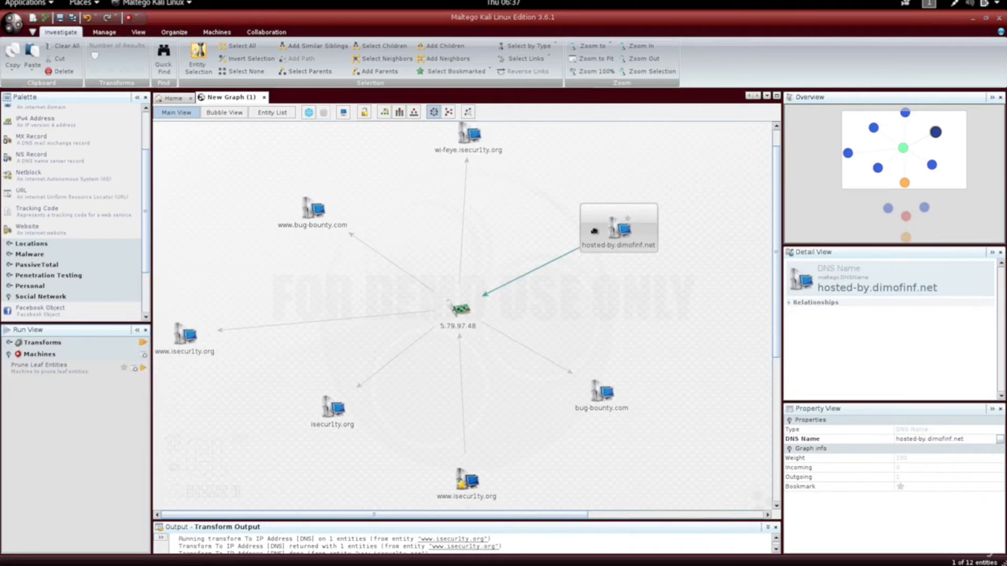
click(946, 441)
drag(964, 439, 928, 439)
key(ctrl+c)
Step: Switch to Firefox, open the copied dimofinf.net address and dismiss the Reader View tip
key(ctrl+alt+Down)
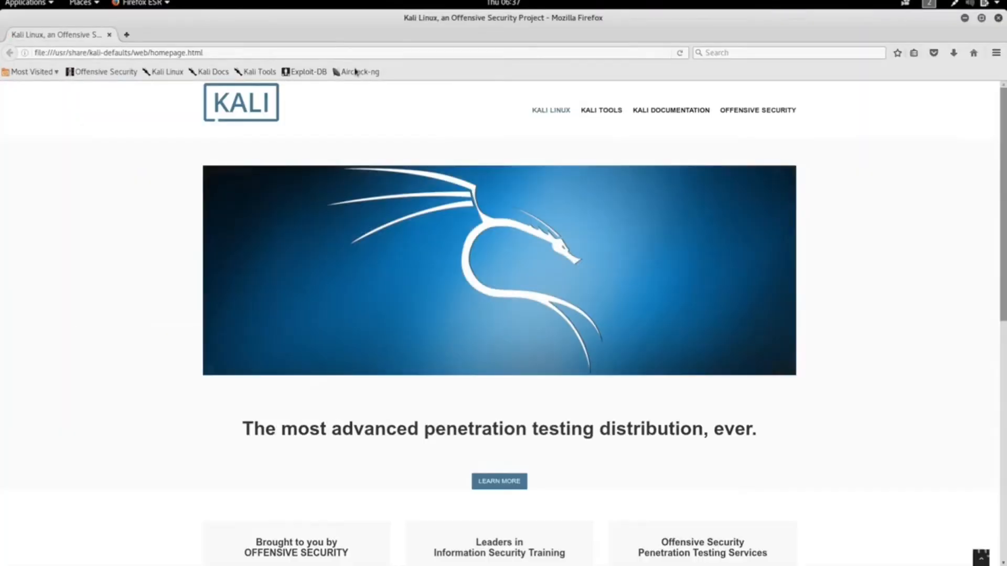
click(348, 54)
key(ctrl+v)
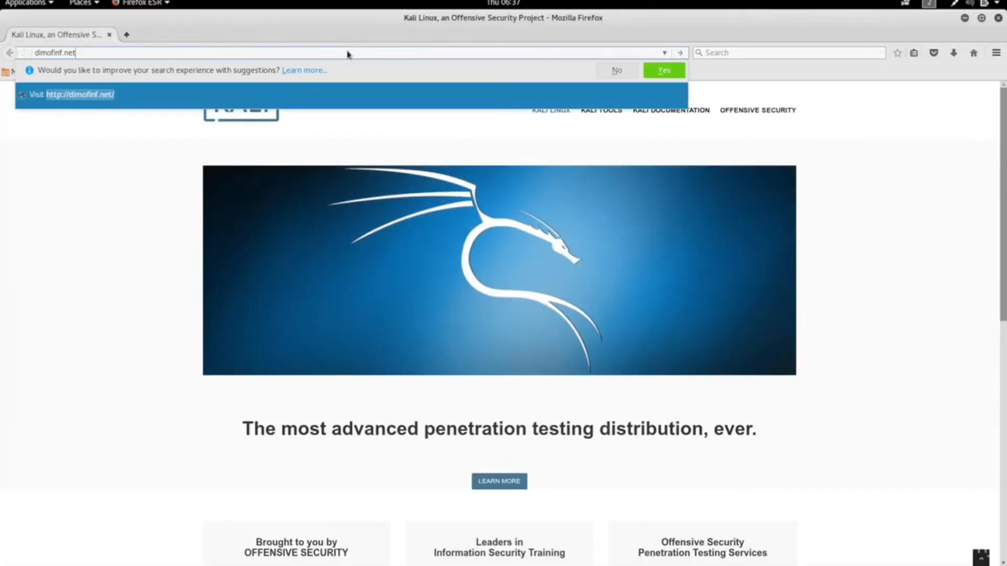
key(Return)
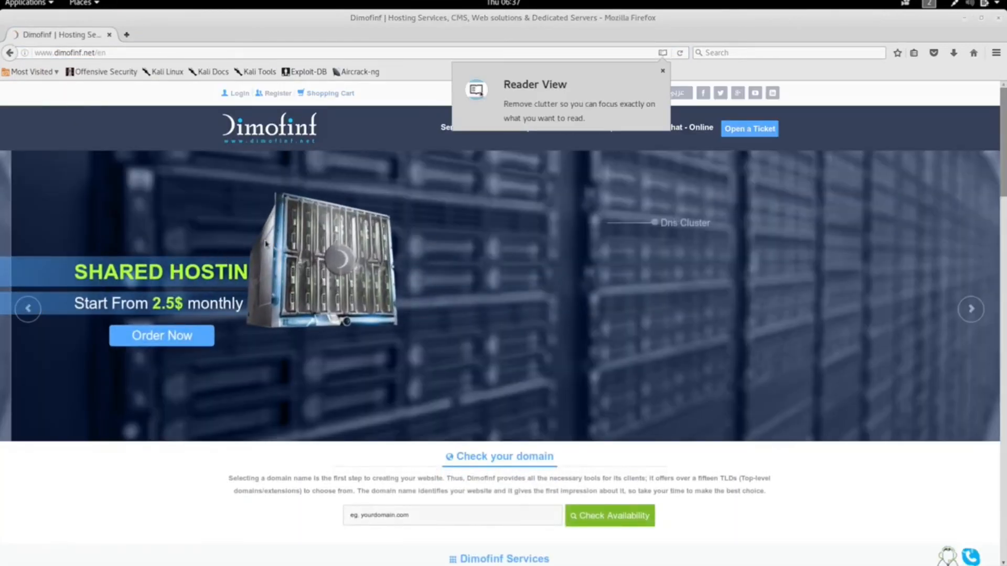
click(663, 71)
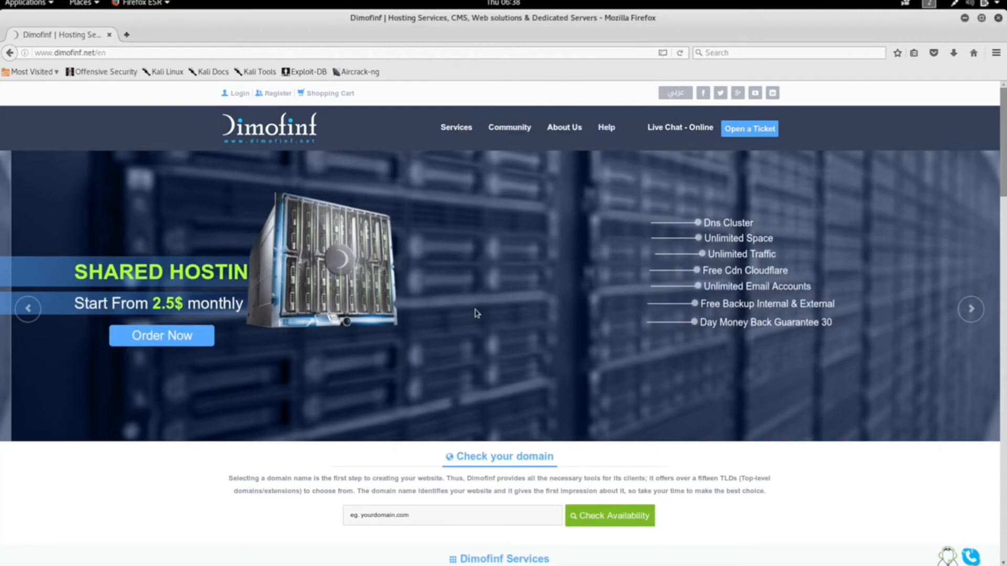
key(alt+Tab)
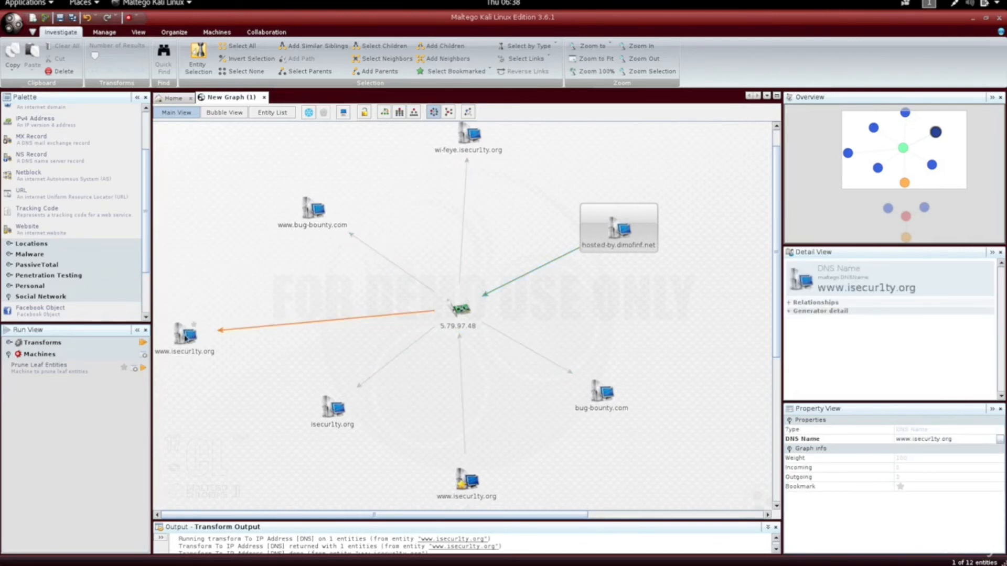
click(183, 346)
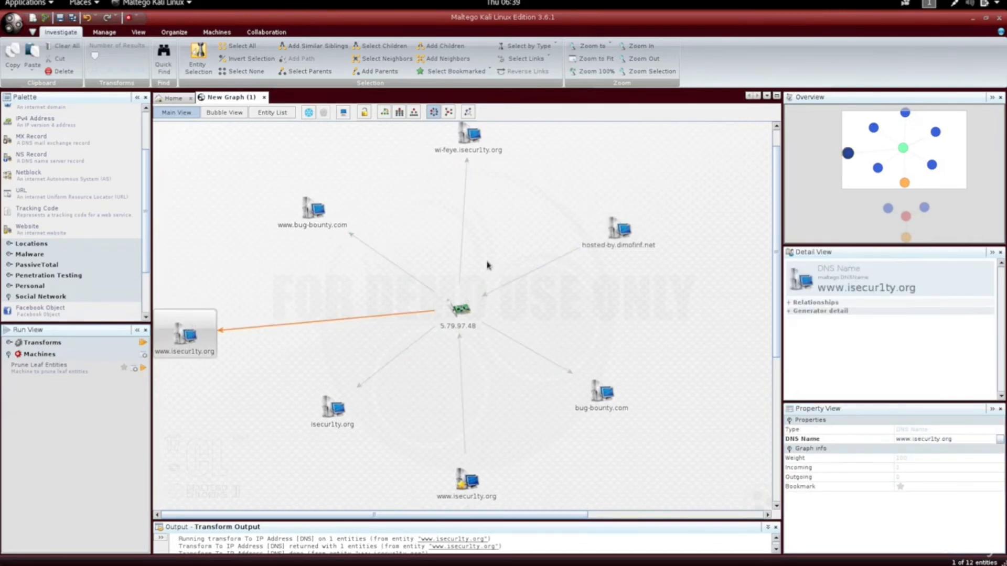
click(316, 222)
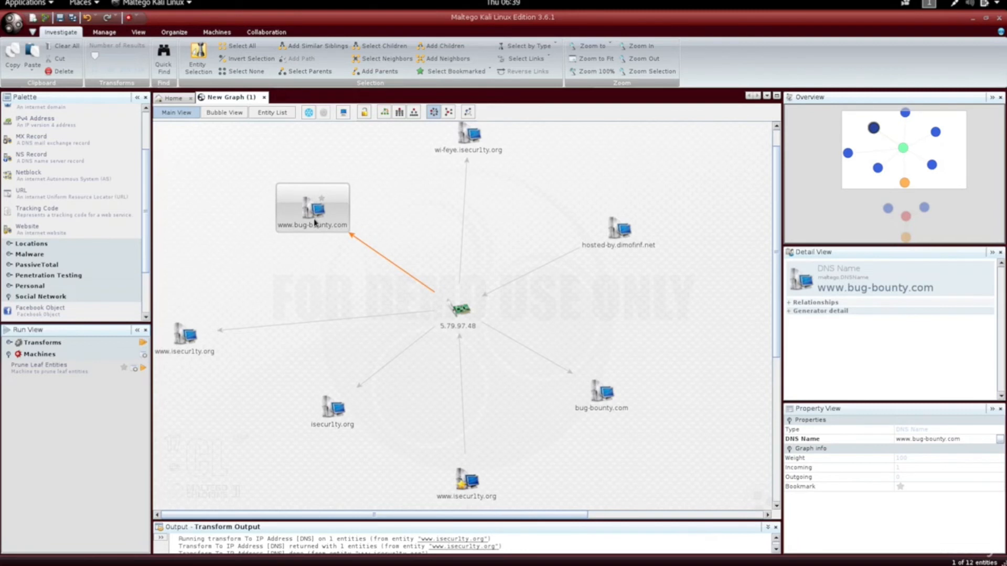
right_click(316, 222)
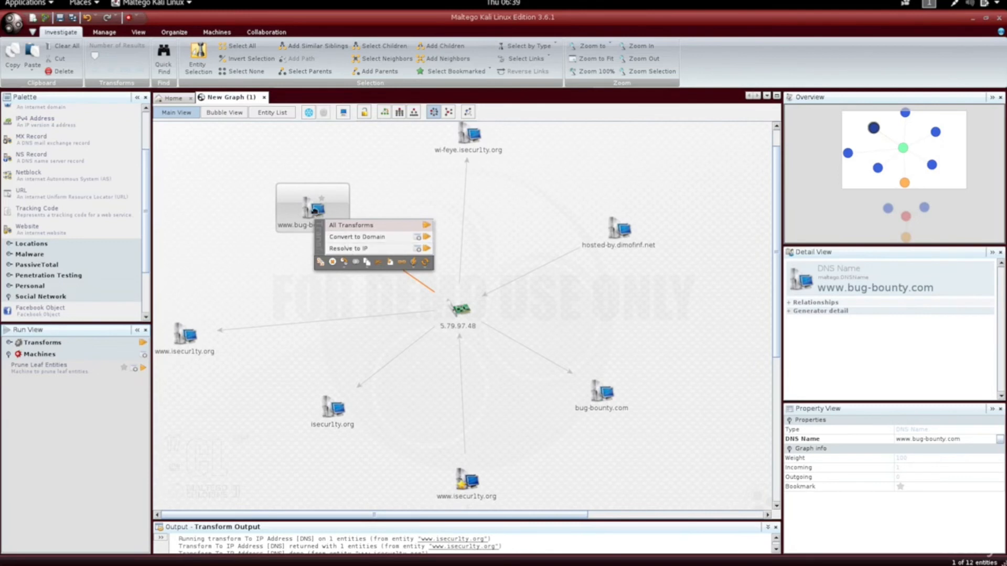
click(425, 237)
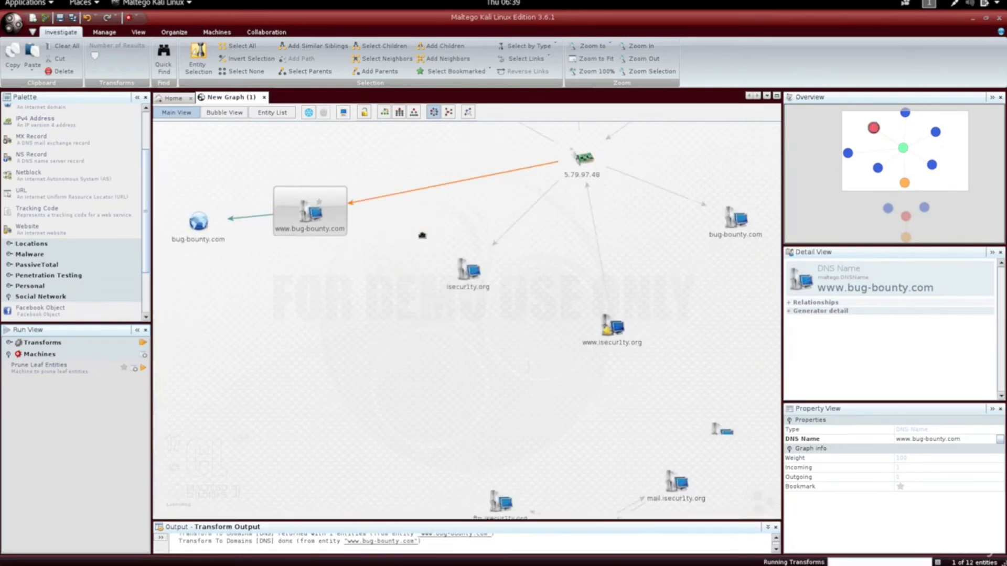
Step: Run the Email addresses from Domain transform on the bug-bounty.com domain entity
click(207, 235)
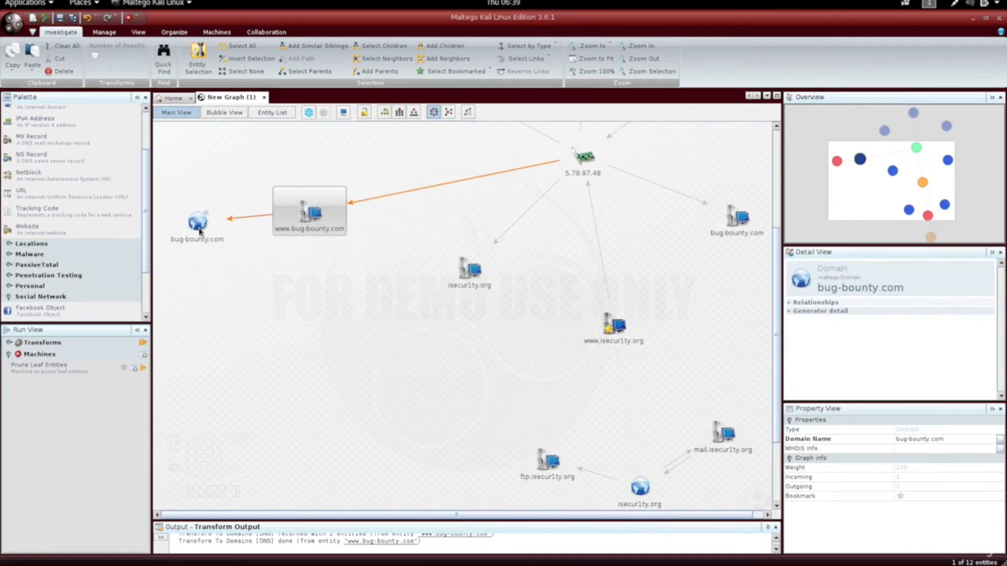
right_click(199, 231)
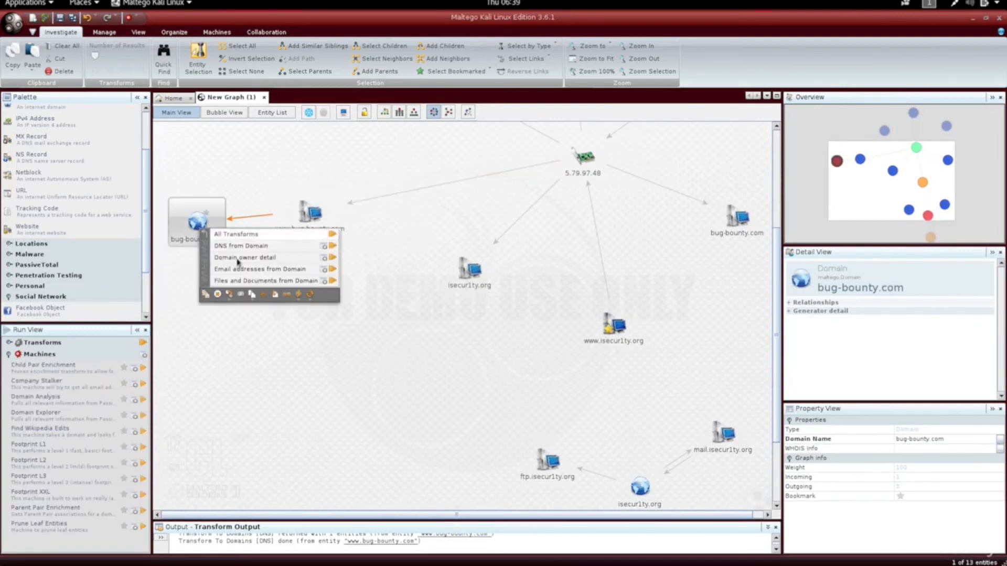
click(333, 270)
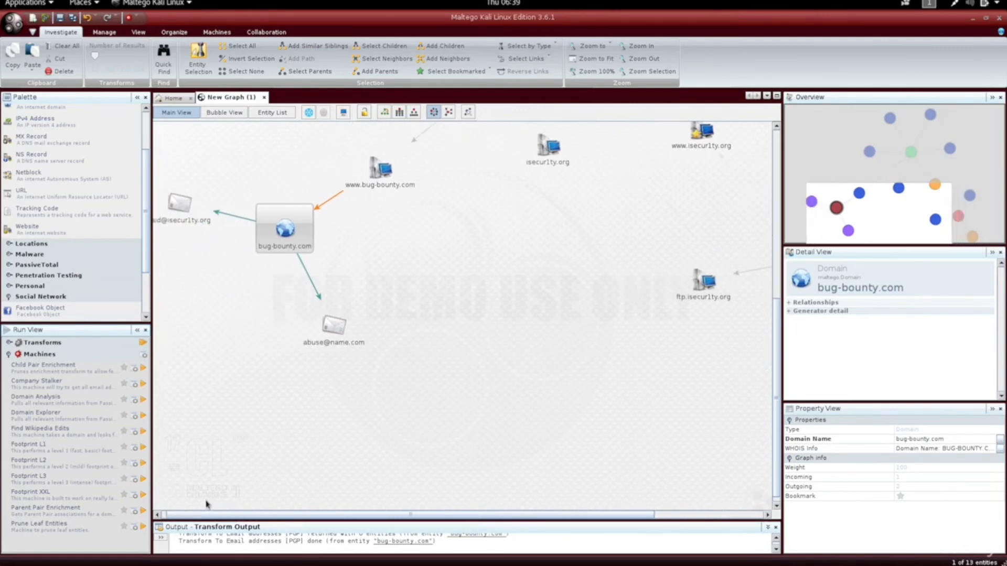
click(197, 218)
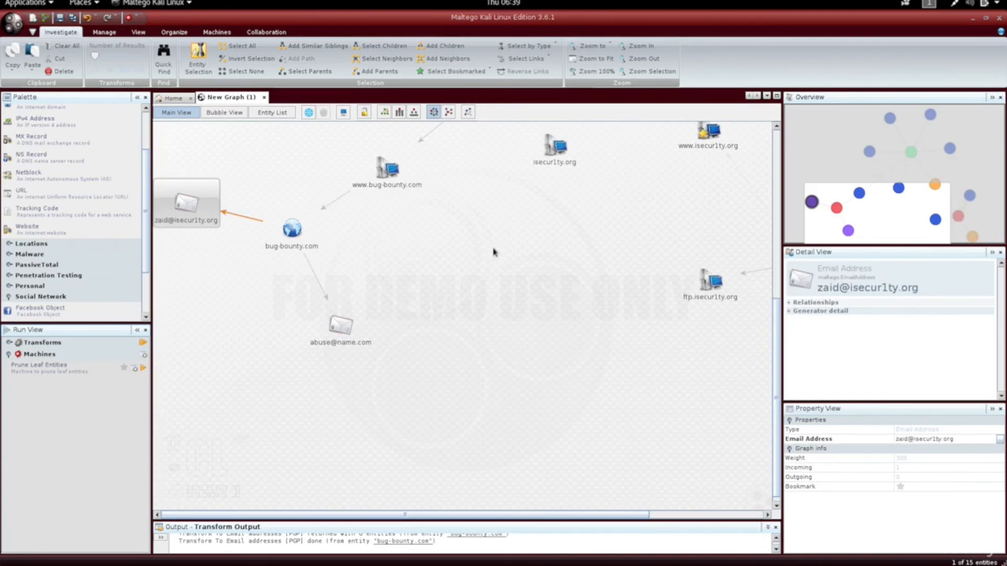
click(389, 180)
click(292, 229)
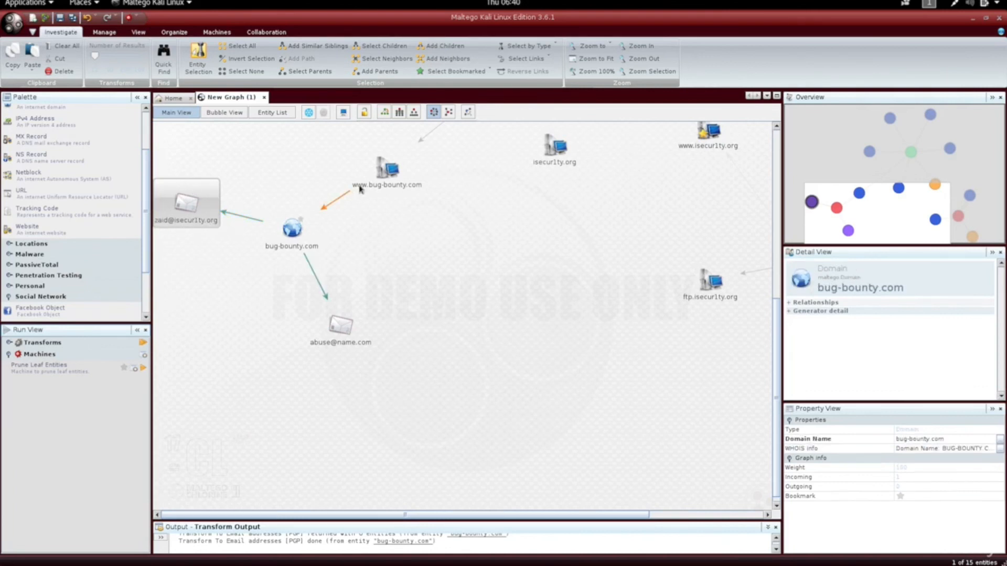
click(387, 178)
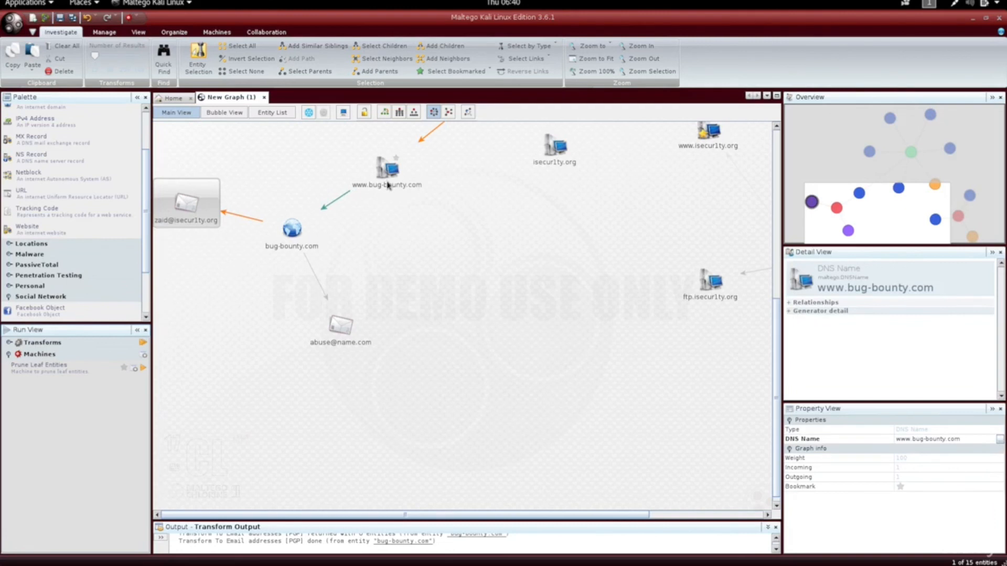
click(188, 205)
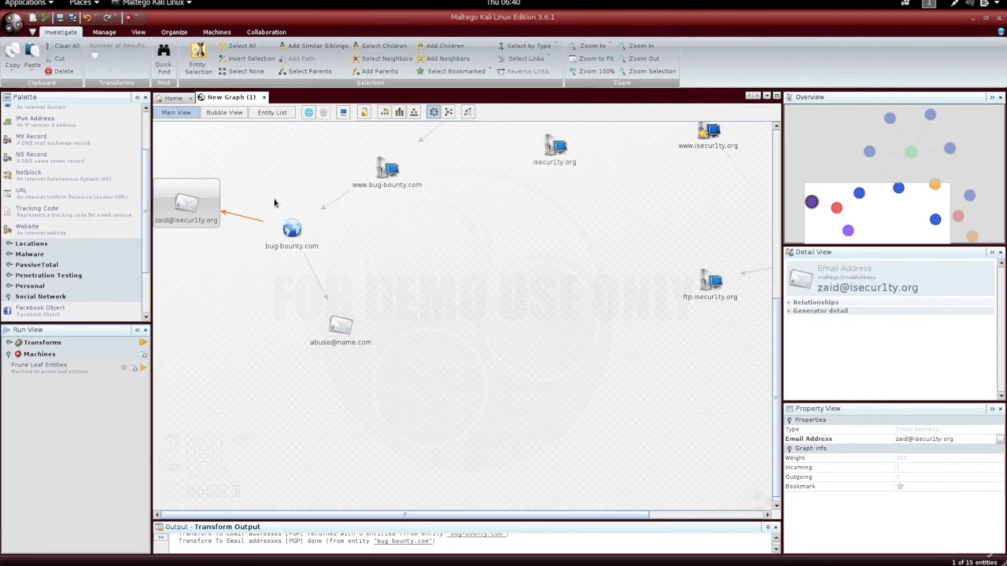